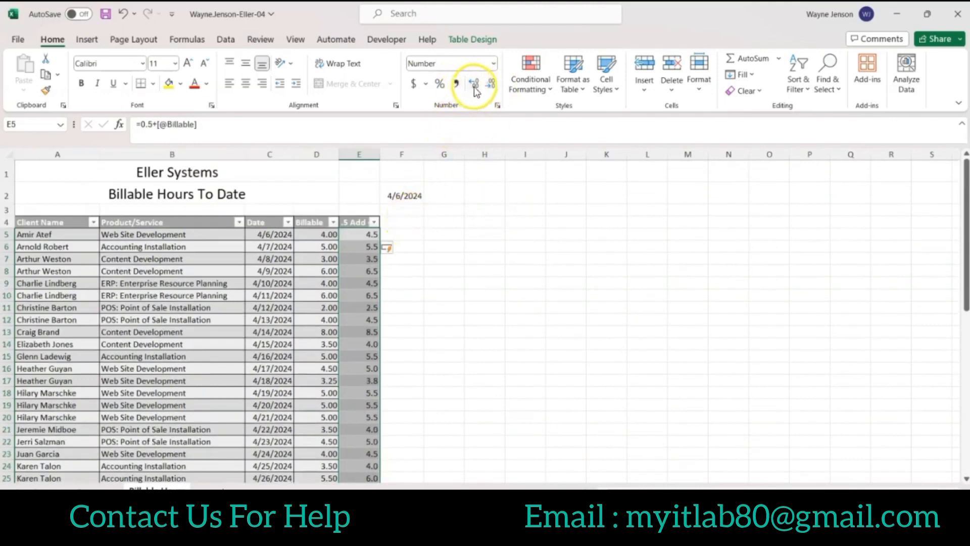
Format the values in E5:E51 with two decimal places and apply all borders to them.
left_click(475, 86)
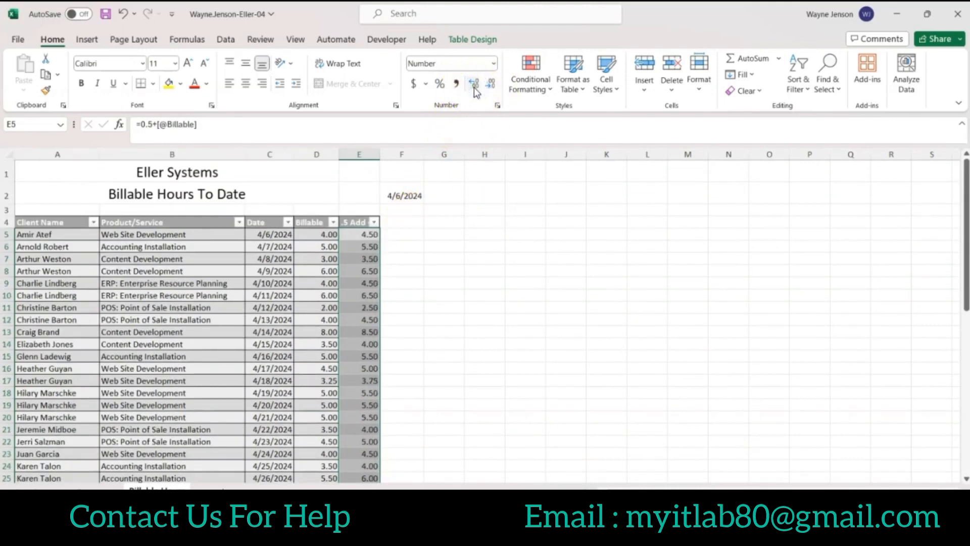
left_click(152, 89)
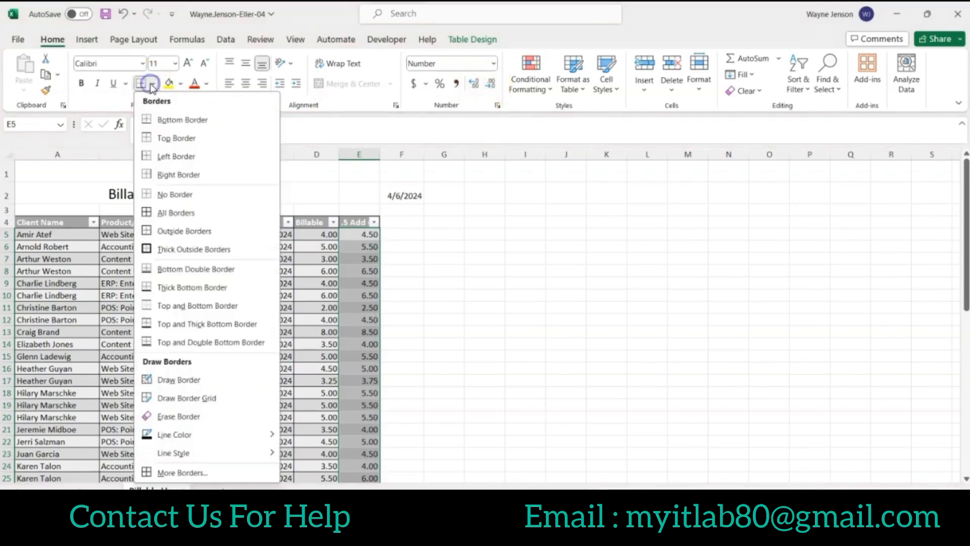
left_click(149, 208)
scroll(541, 241, "down", 10)
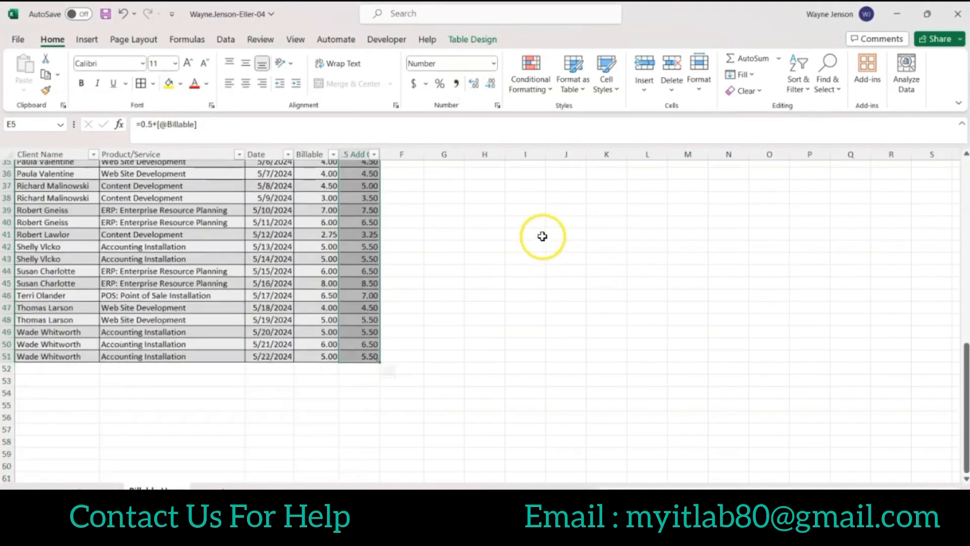
scroll(541, 235, "up", 10)
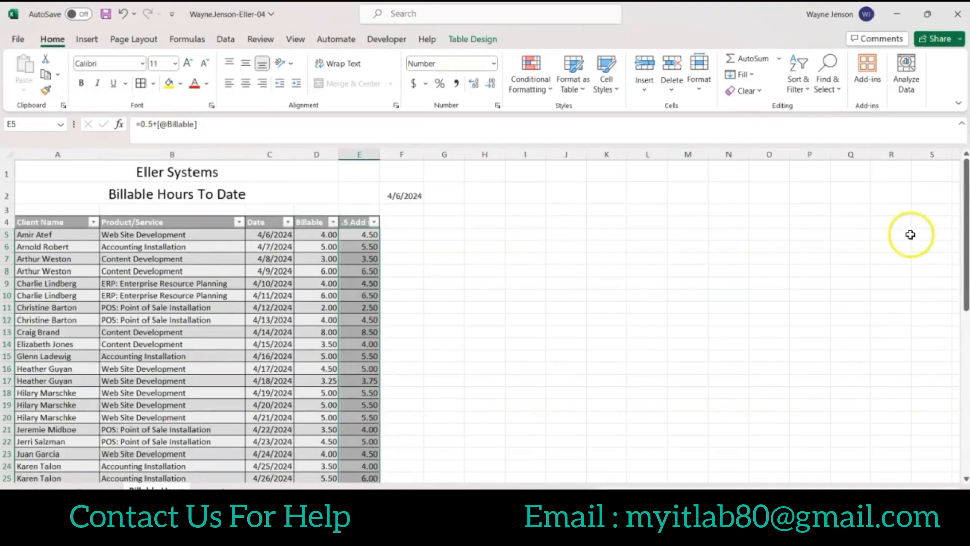
Check the formulas in C5 and C6, try sorting the table by Date from newest to oldest, and undo the sort.
left_click(277, 235)
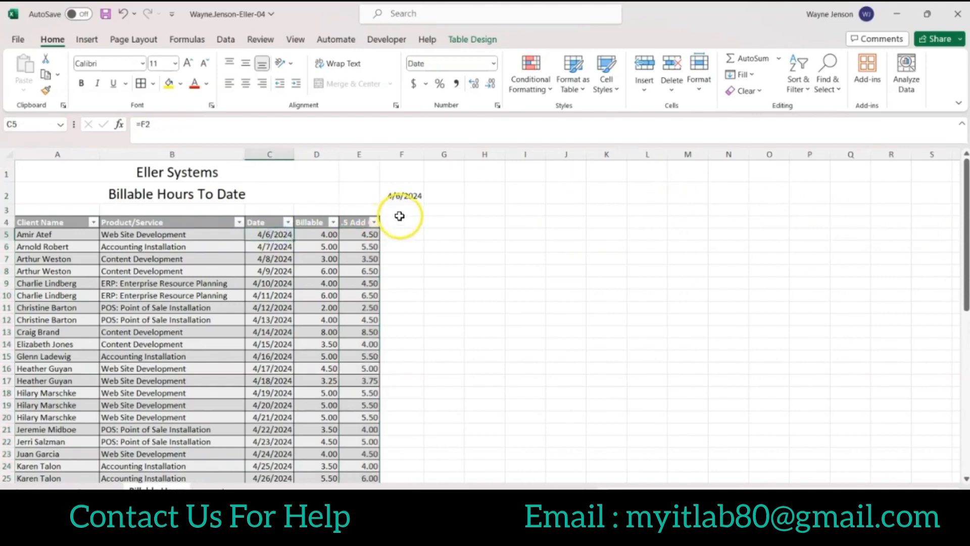
left_click(278, 248)
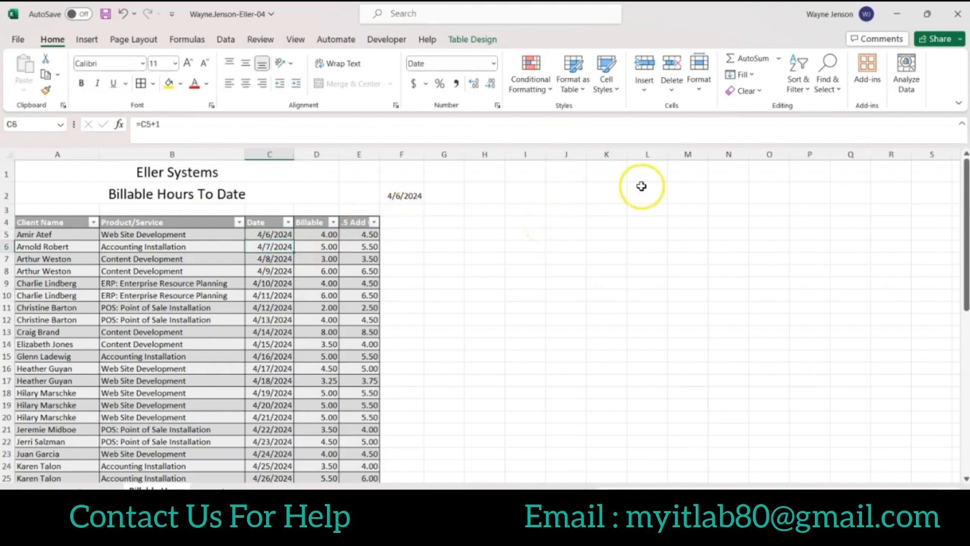
left_click(273, 234)
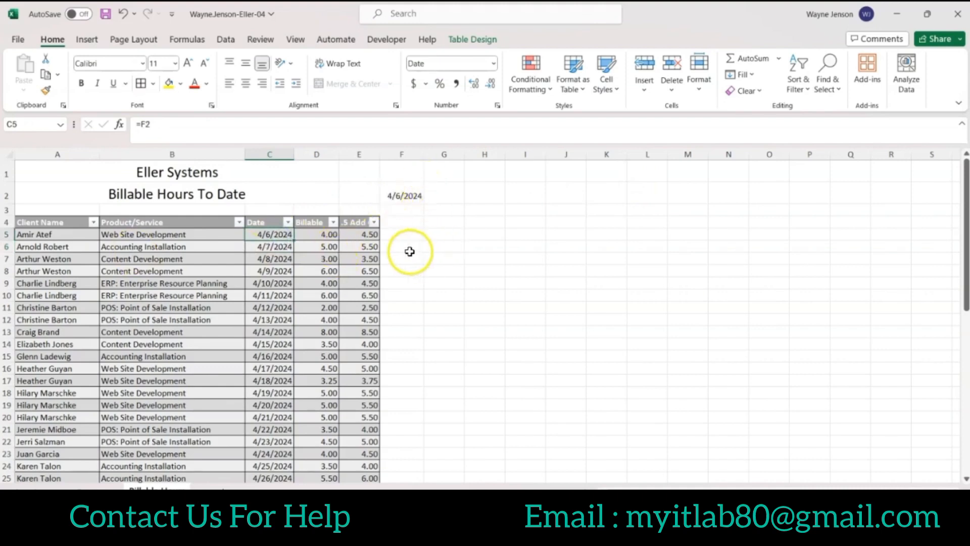
left_click(287, 222)
left_click(188, 245)
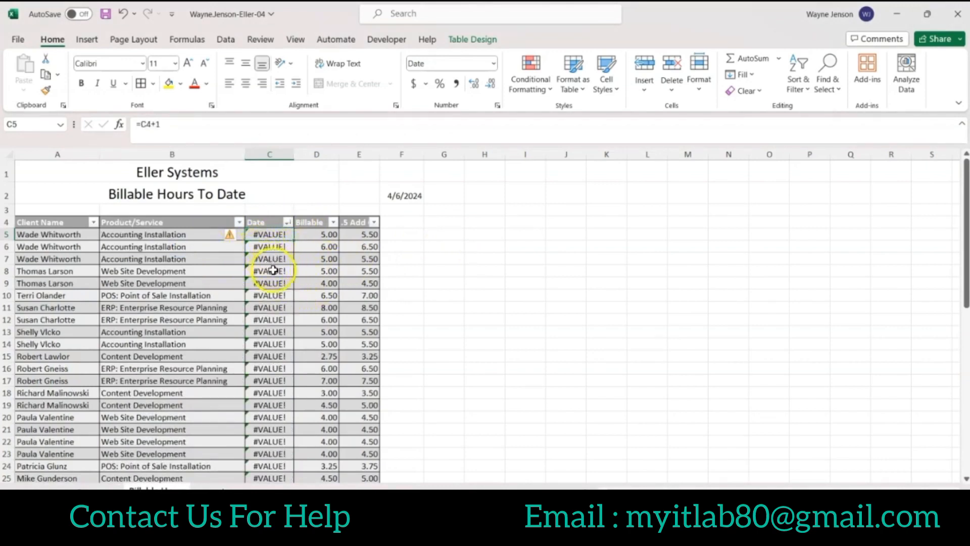
left_click(125, 16)
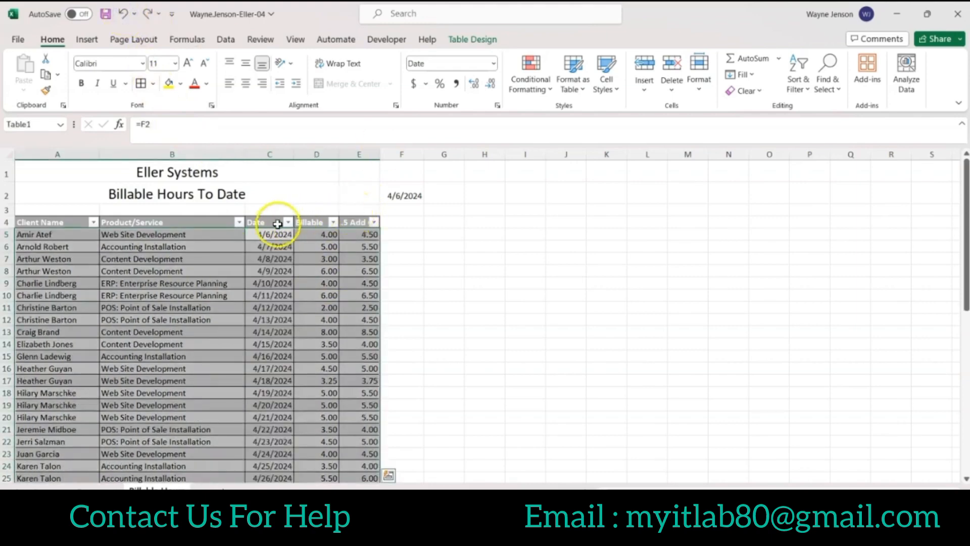
Replace the formulas in the Date column, C5:C51, with their values by copying and pasting values in place.
left_click(270, 235)
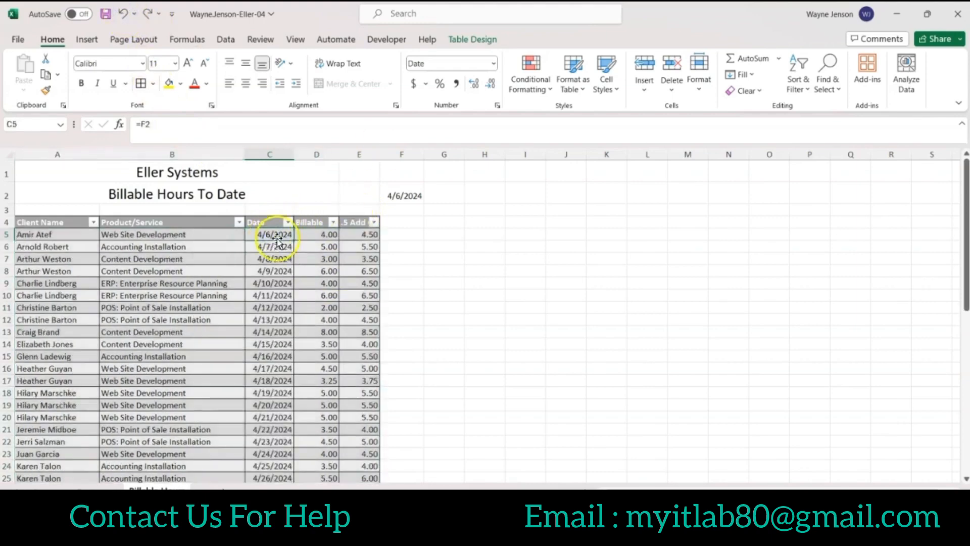
left_click_drag(268, 236, 273, 470)
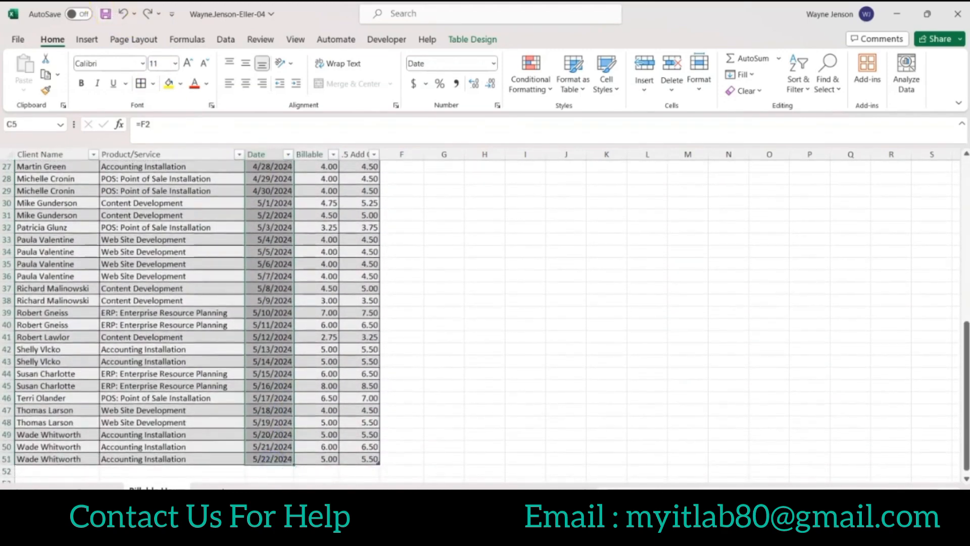
key("ctrl+c")
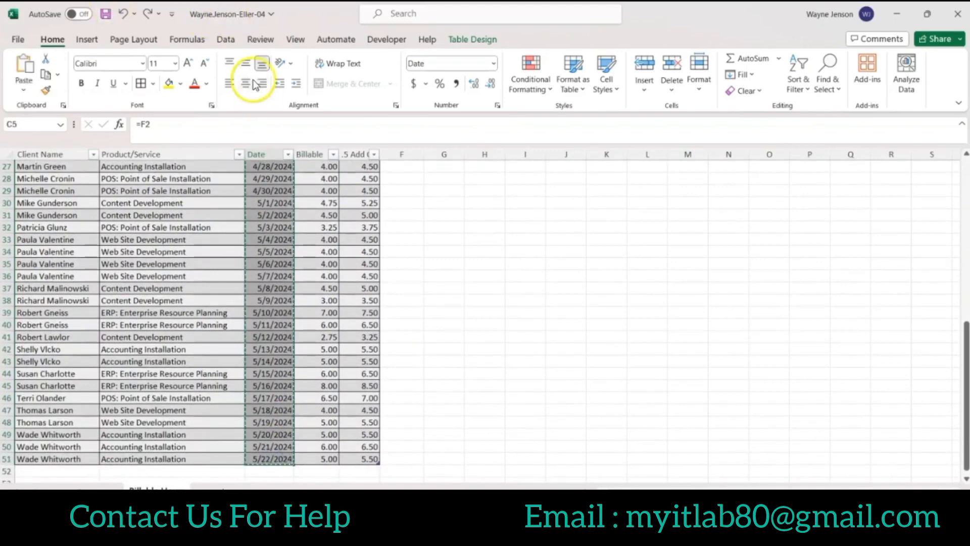
scroll(264, 256, "up", 9)
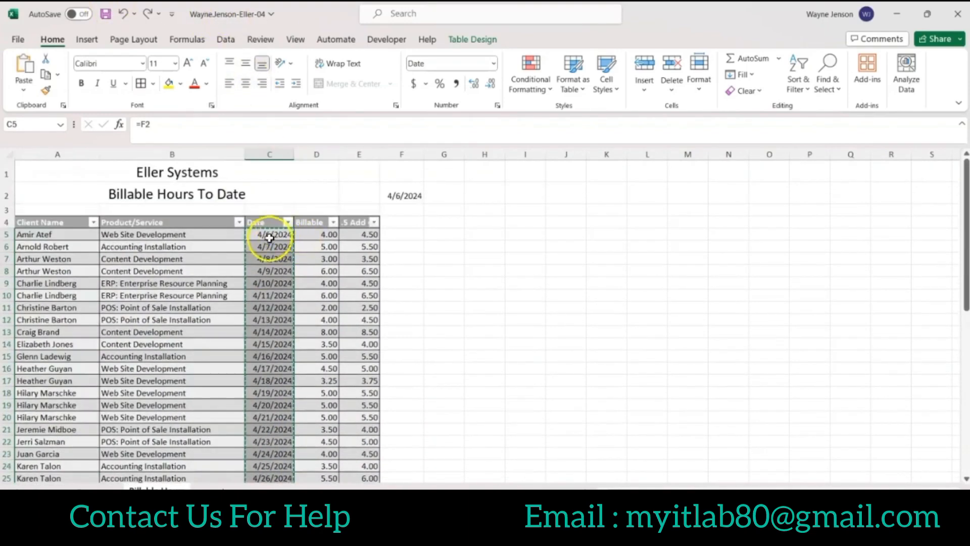
left_click(265, 231)
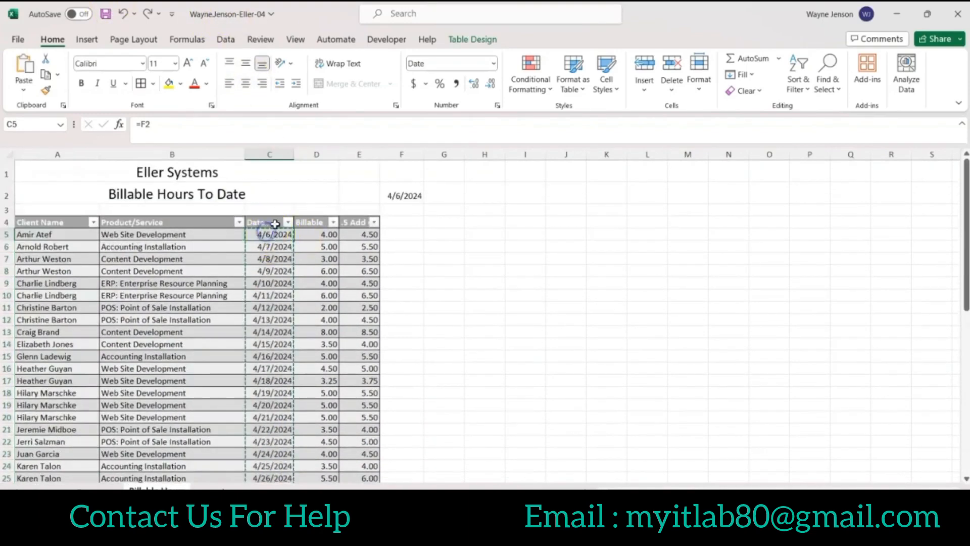
left_click(24, 90)
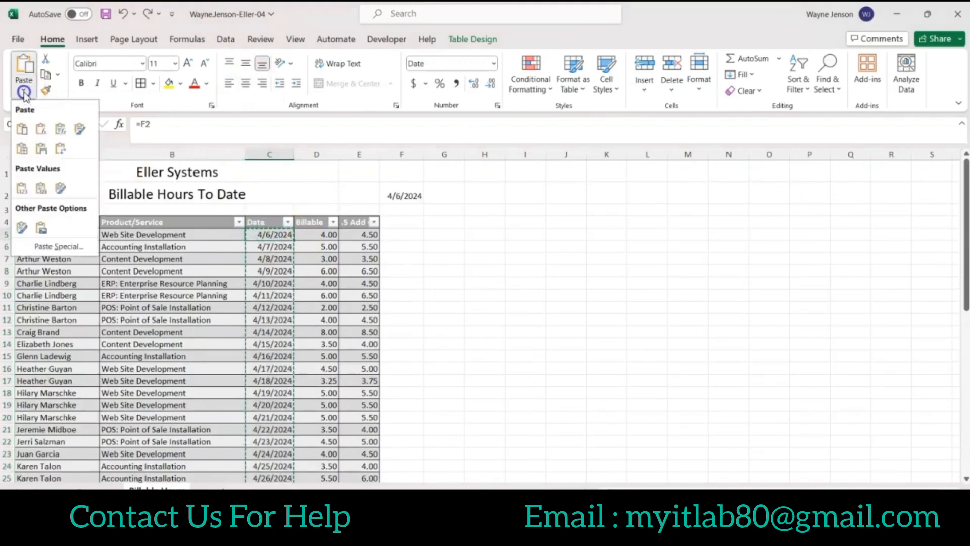
left_click(22, 188)
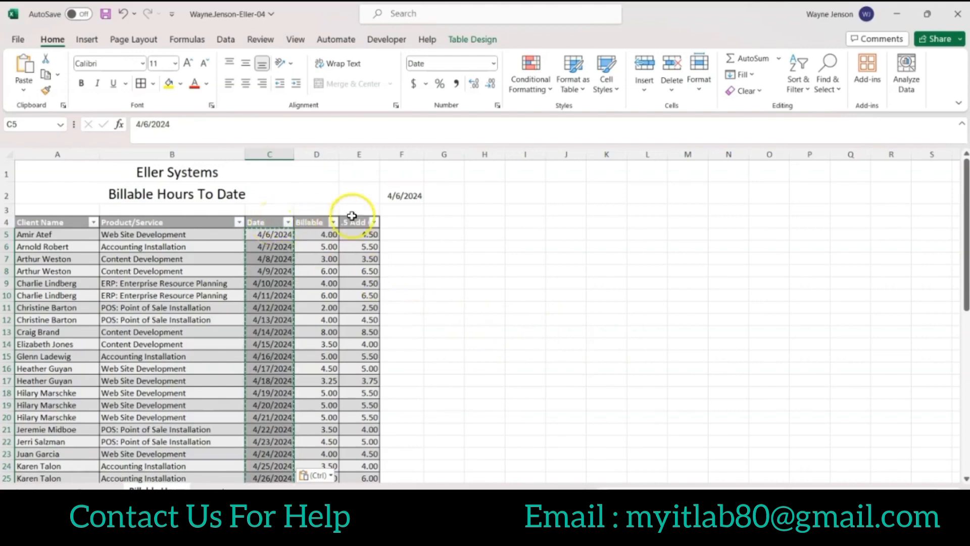
key("Escape")
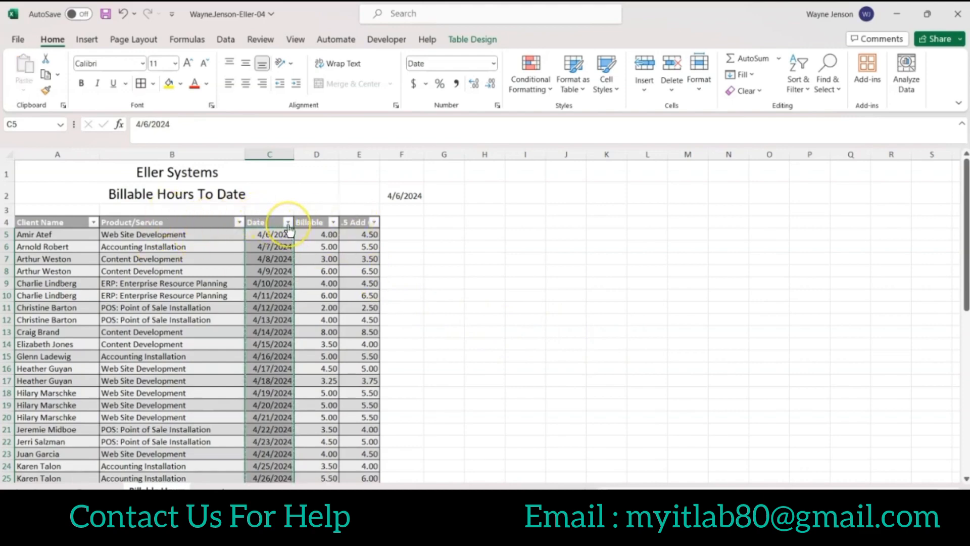
Sort the table by Date from newest to oldest and by Product/Service from A to Z.
left_click(288, 223)
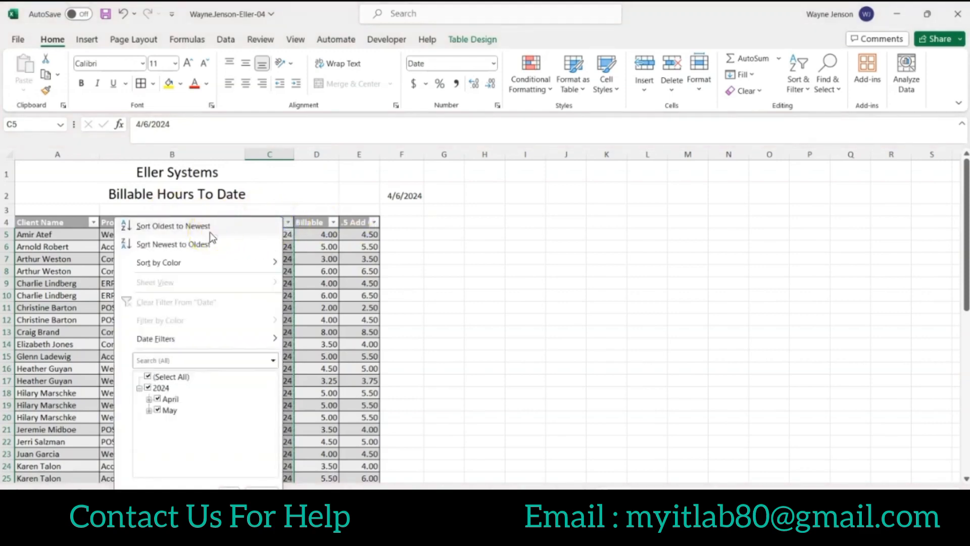
left_click(195, 244)
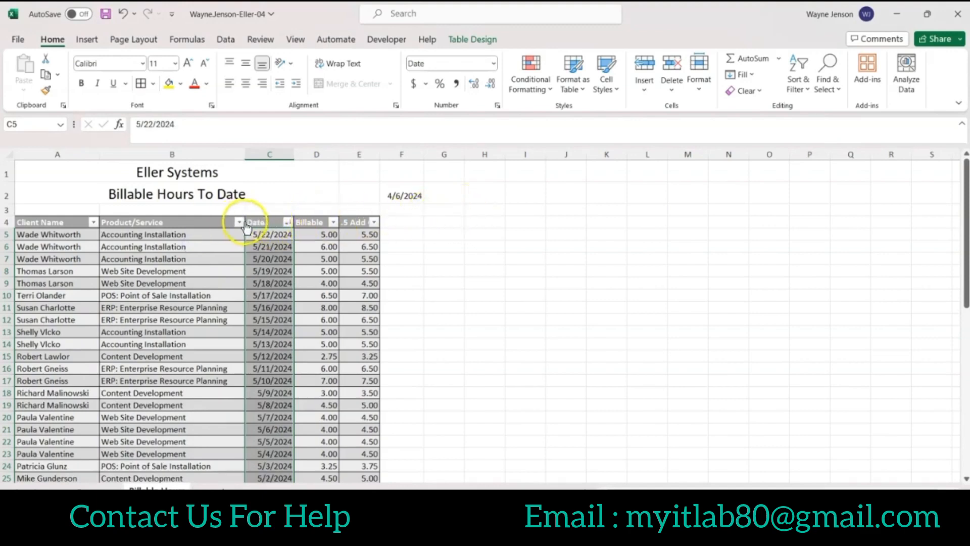
left_click(239, 222)
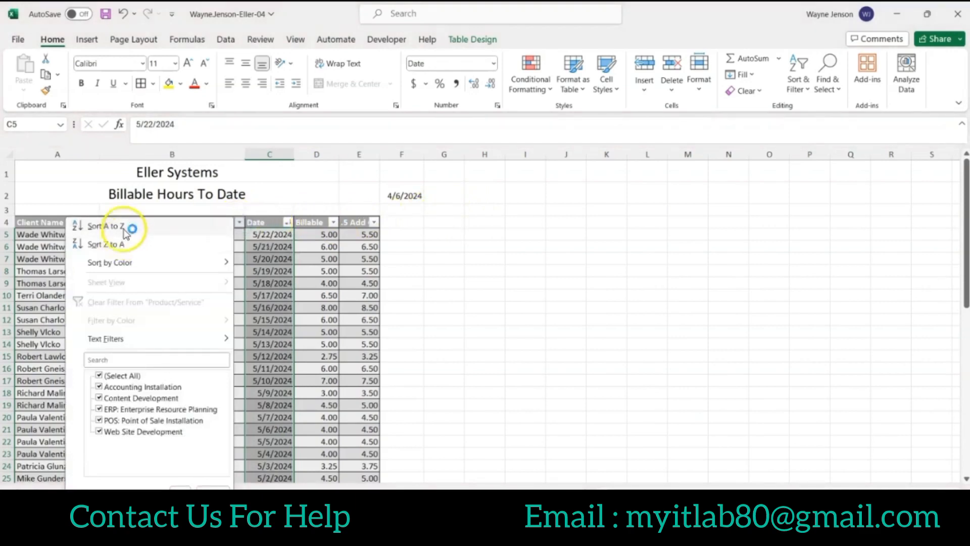
left_click(126, 230)
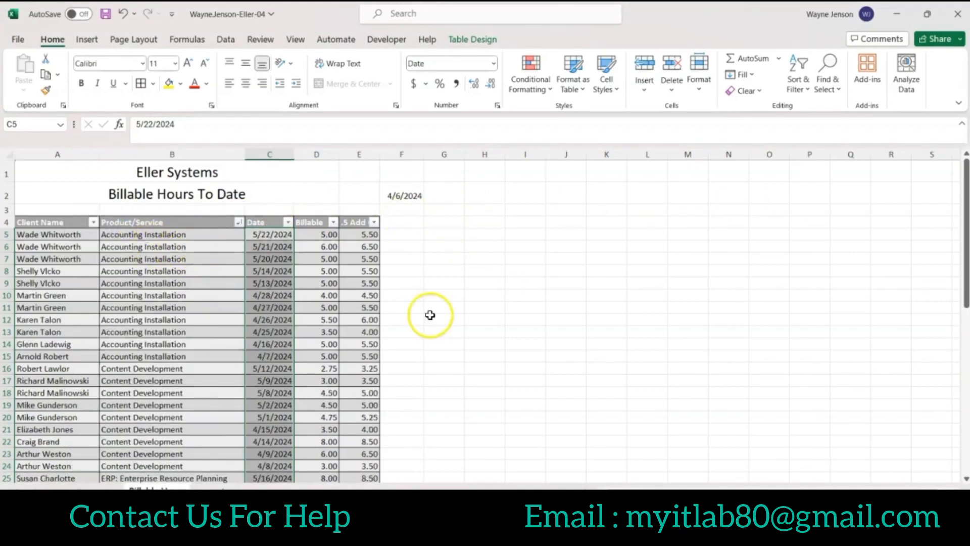
With cell A4 of the Project Hours sheet selected, import the text file EllerText-04 from Downloads and open it for transforming in Power Query.
left_click(94, 487)
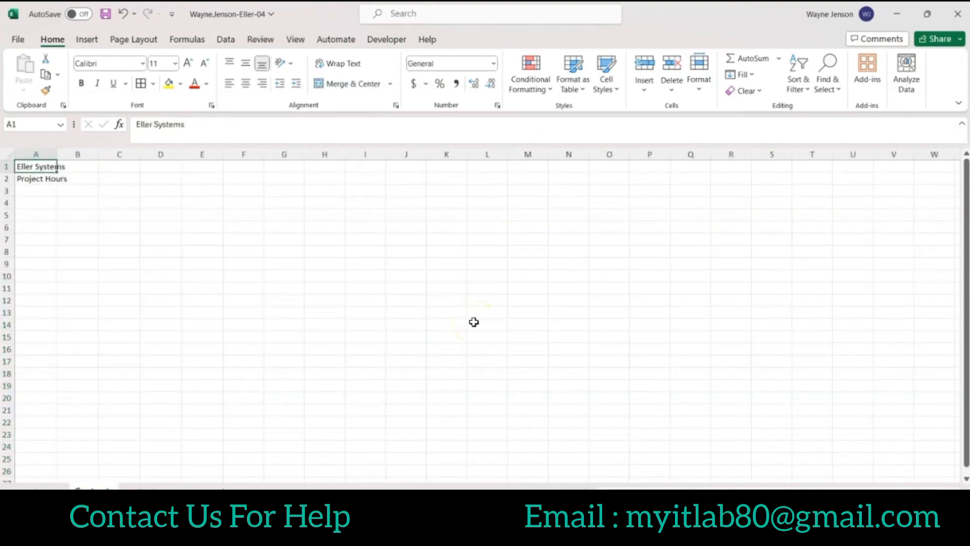
left_click(43, 203)
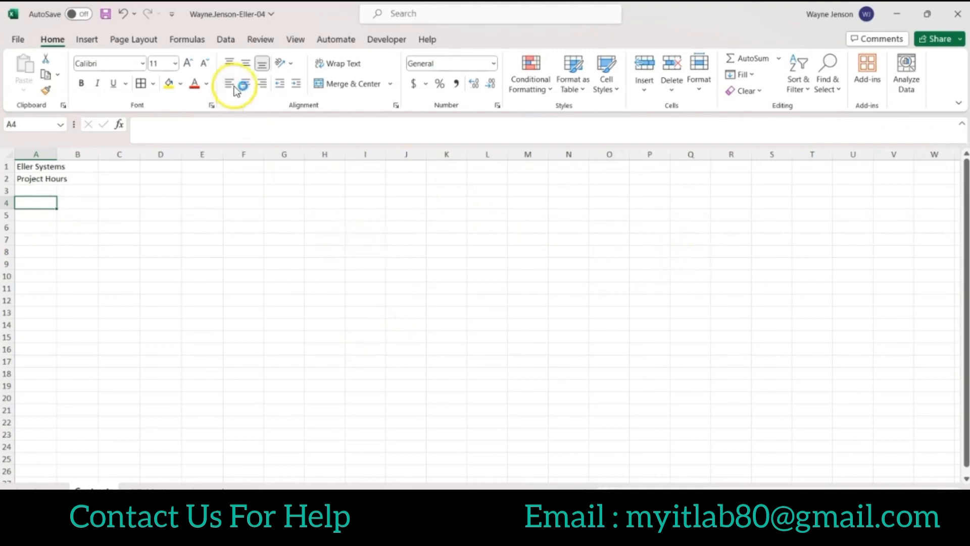
left_click(226, 41)
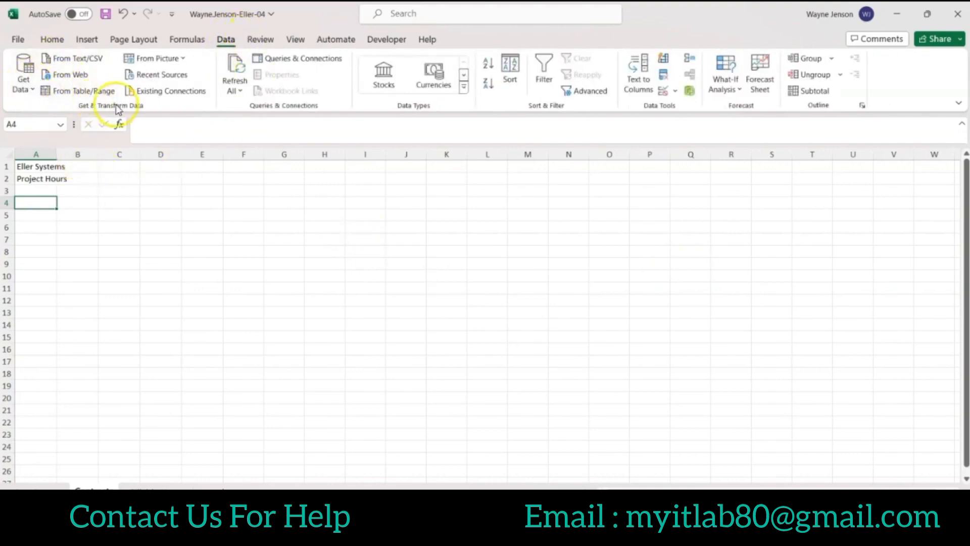
left_click(63, 58)
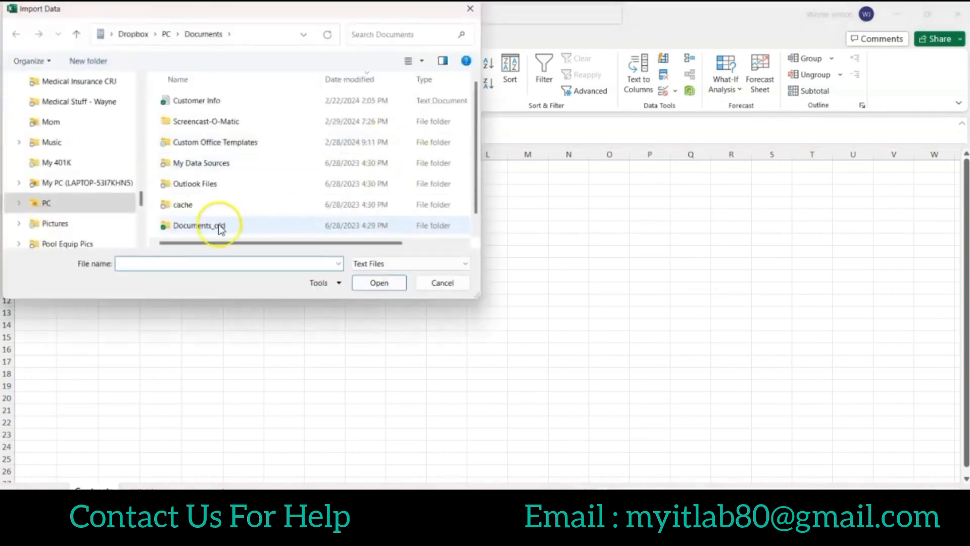
left_click(141, 93)
left_click(142, 94)
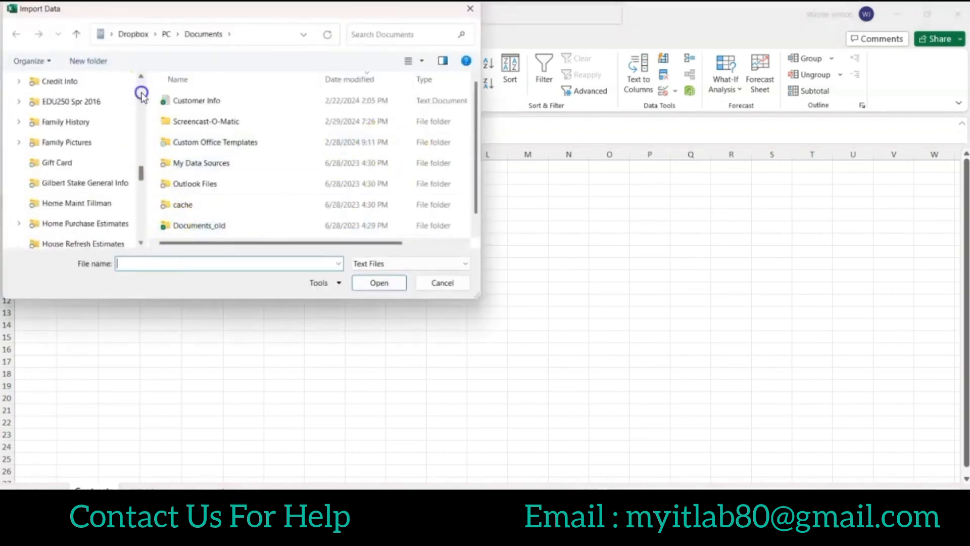
left_click(142, 93)
left_click(48, 183)
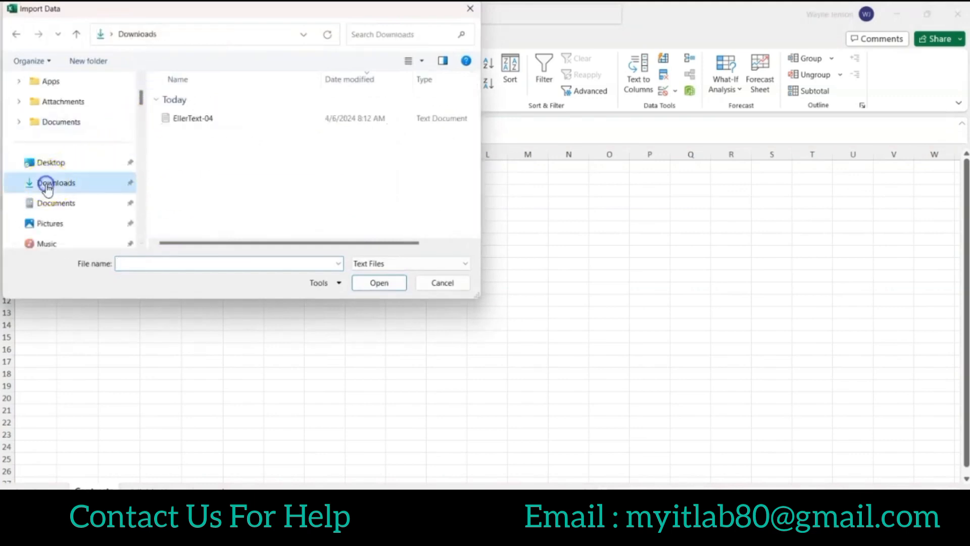
left_click(194, 118)
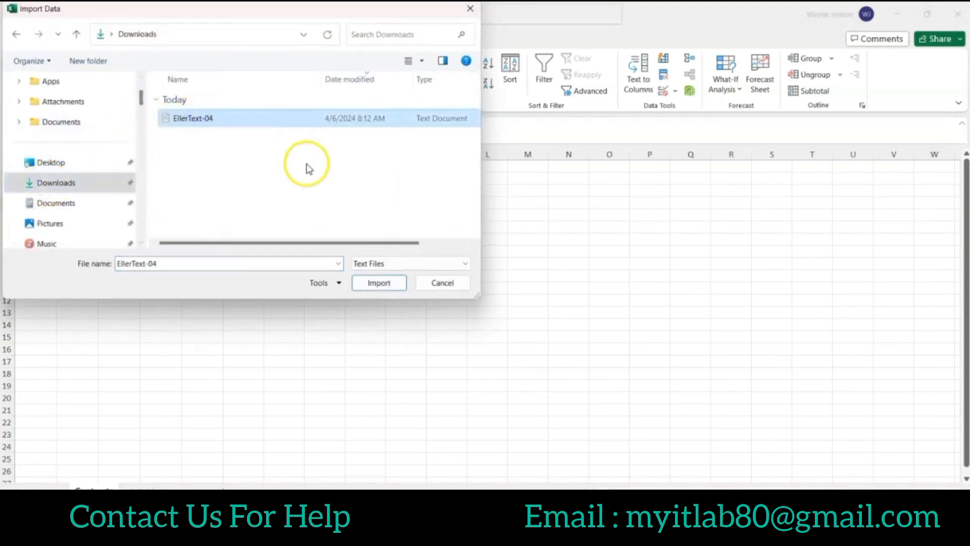
left_click(378, 282)
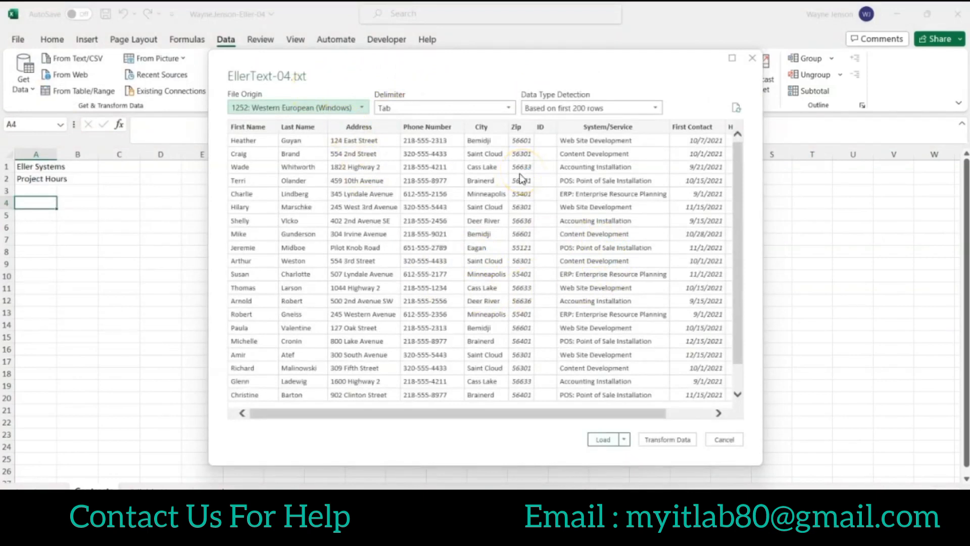
left_click(666, 439)
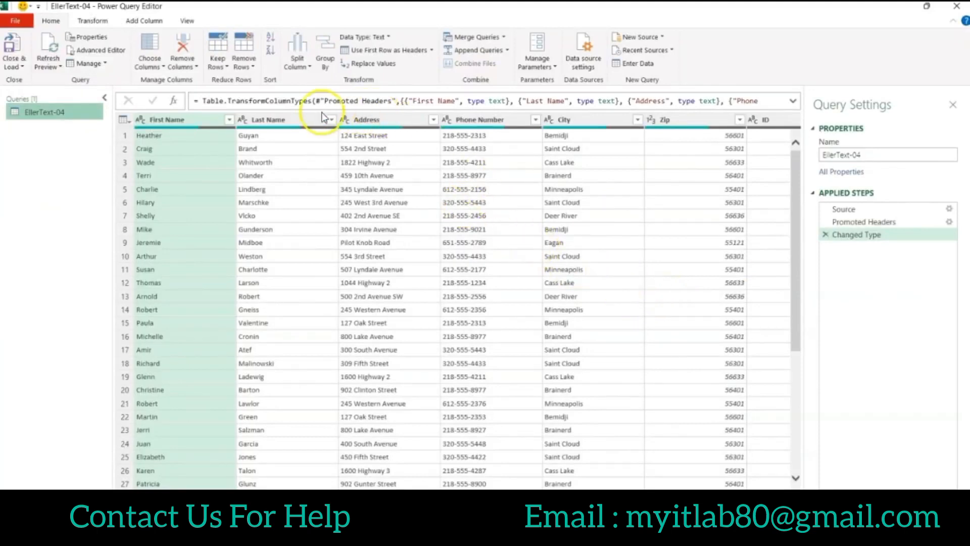
Remove the Address and Phone Number columns from the EllerText-04 query.
left_click(361, 120)
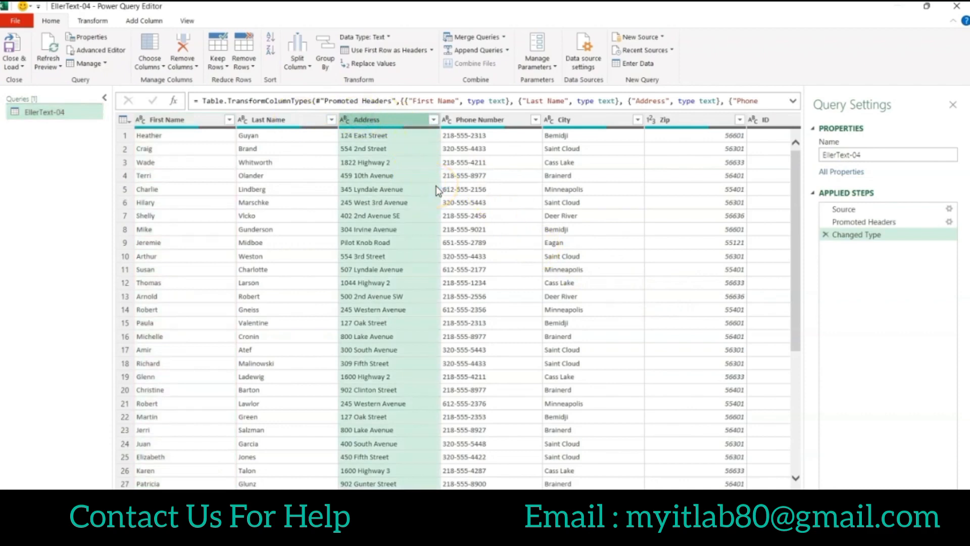
left_click(477, 120, "ctrl")
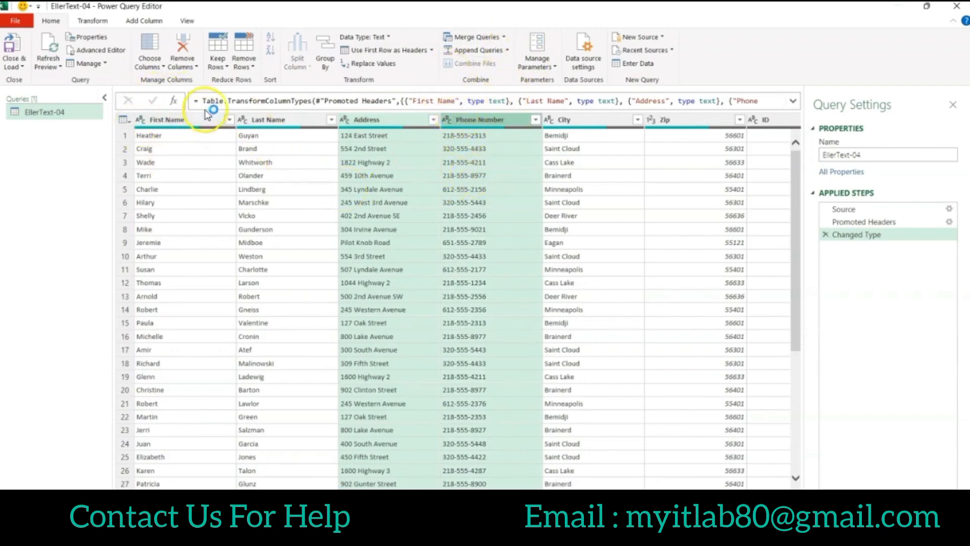
left_click(187, 48)
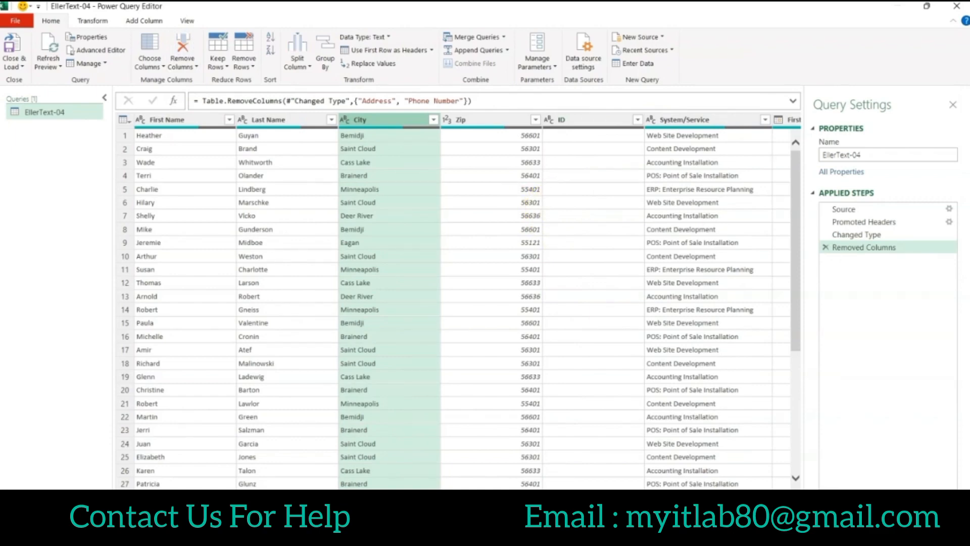
Remove the Zip, ID and First Contact columns from the EllerText-04 query.
left_click(490, 119)
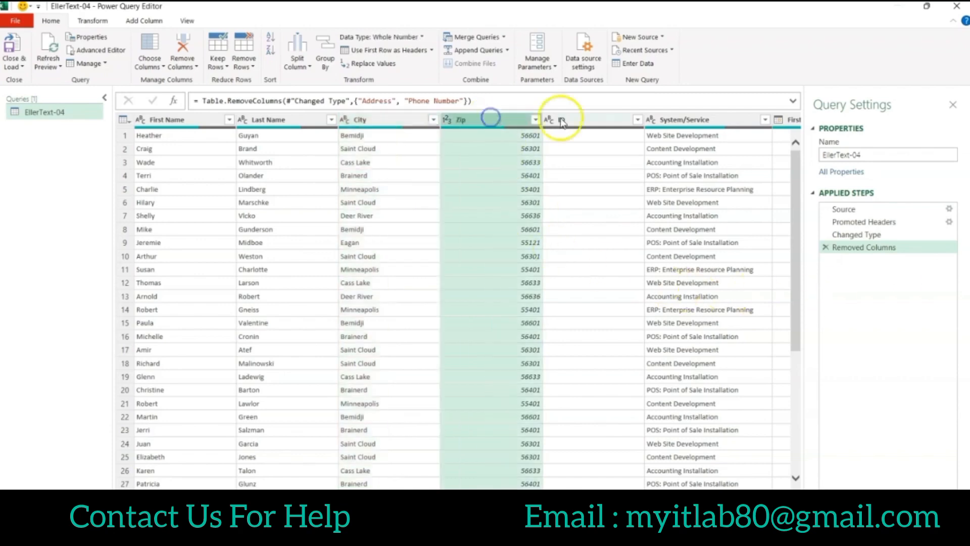
left_click(586, 126, "ctrl")
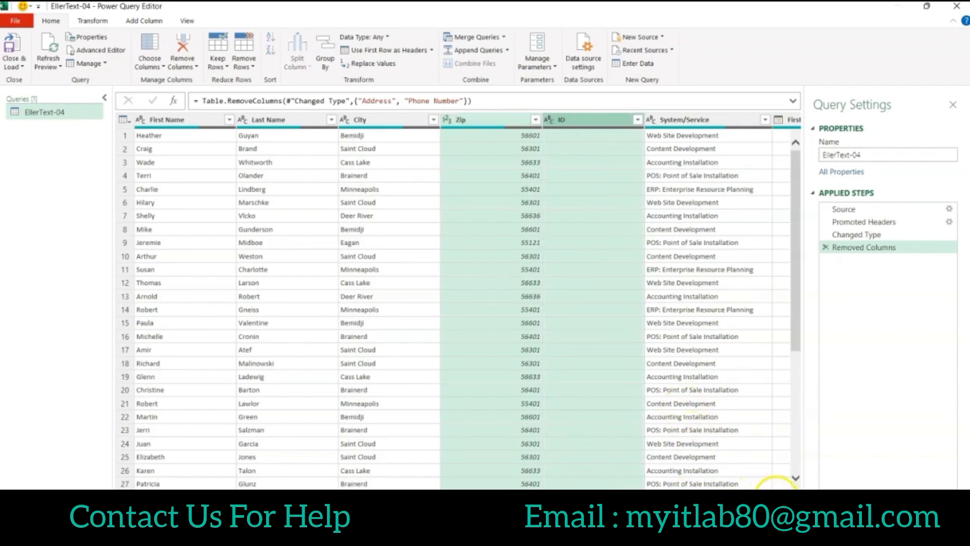
scroll(776, 482, "right", 2)
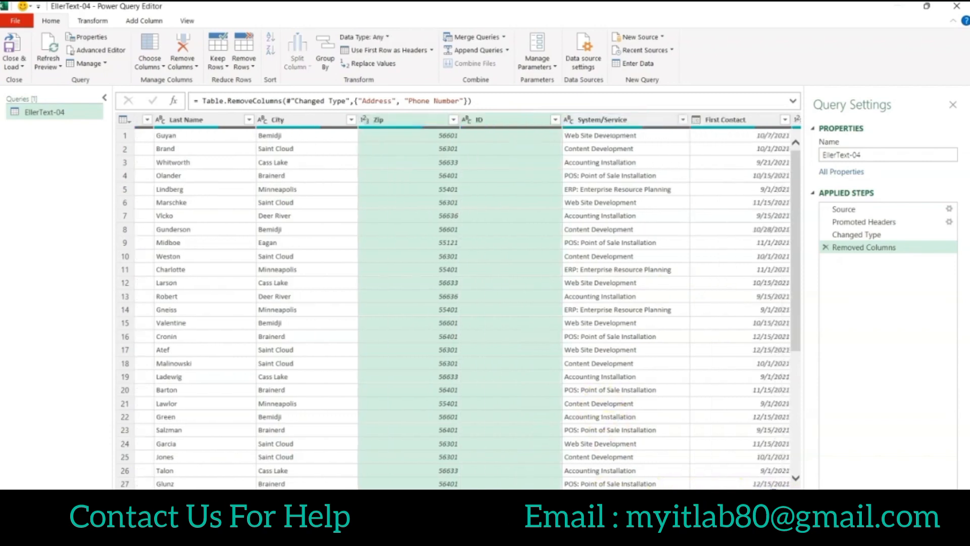
left_click(718, 120, "ctrl")
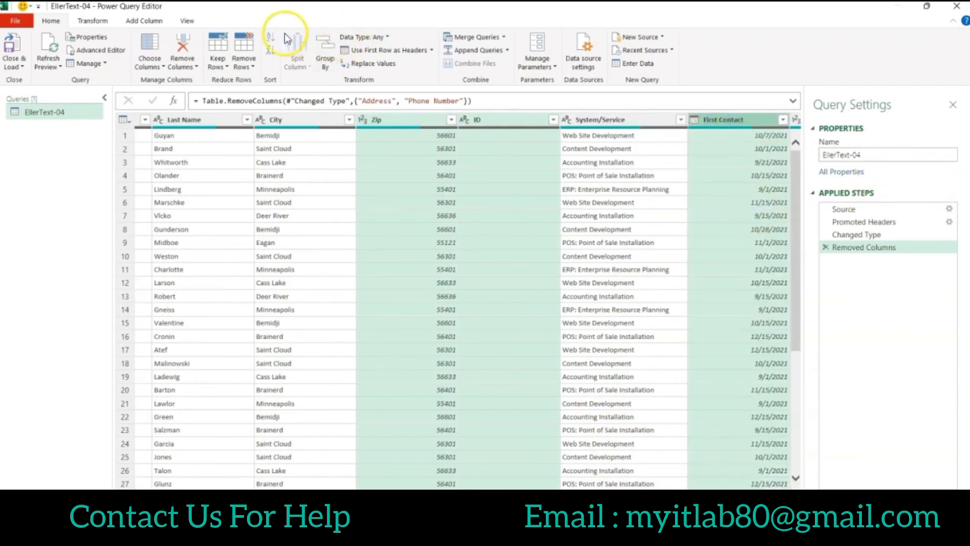
left_click(180, 40)
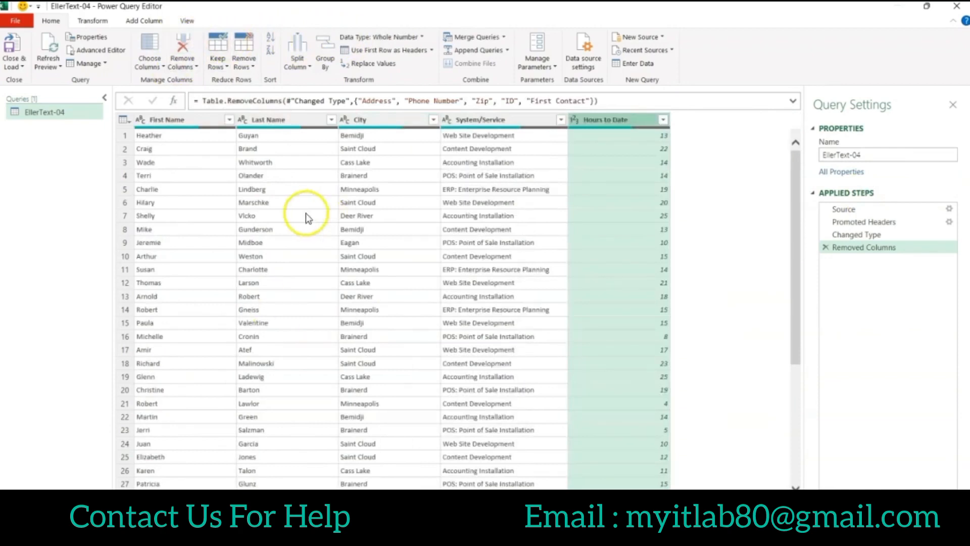
Remove the 16 blank rows at the bottom of the EllerText-04 query.
scroll(299, 284, "down", 5)
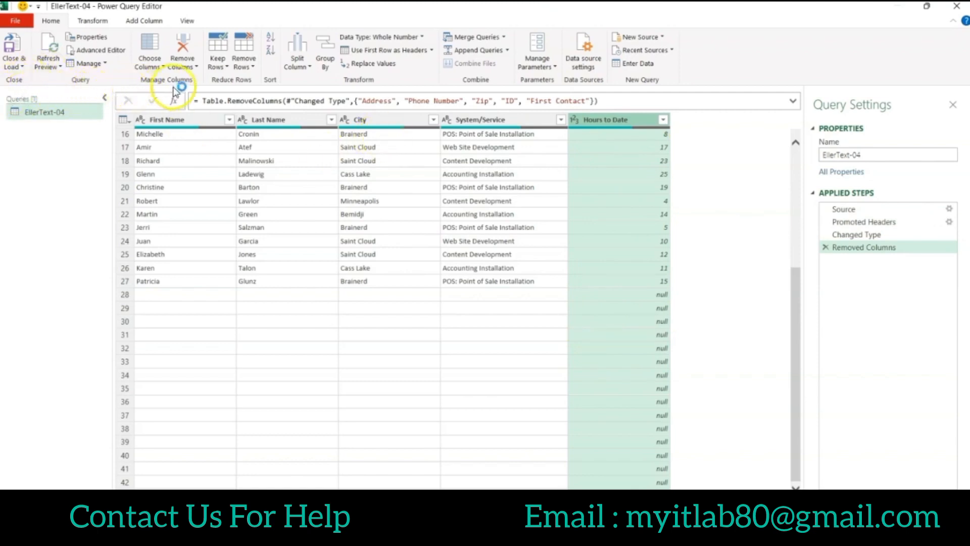
left_click(253, 67)
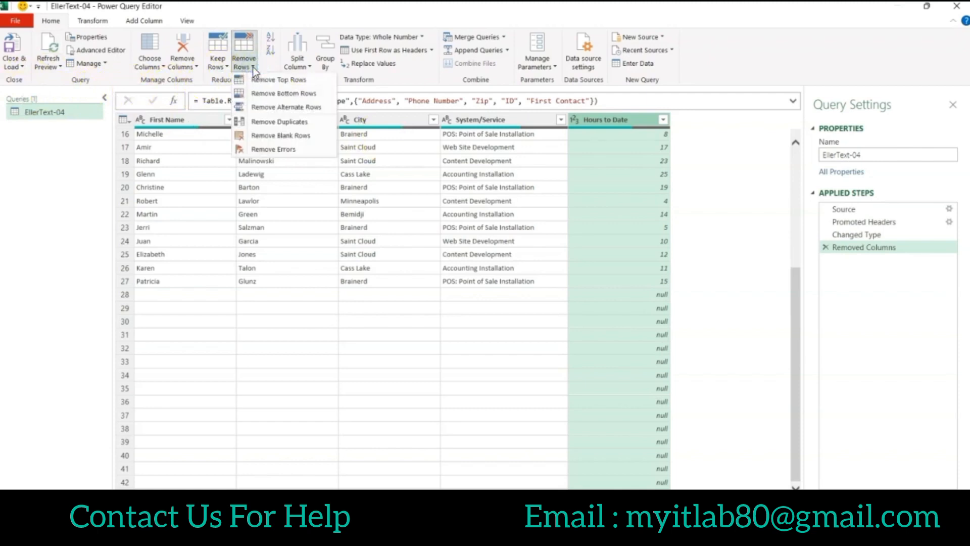
left_click(265, 93)
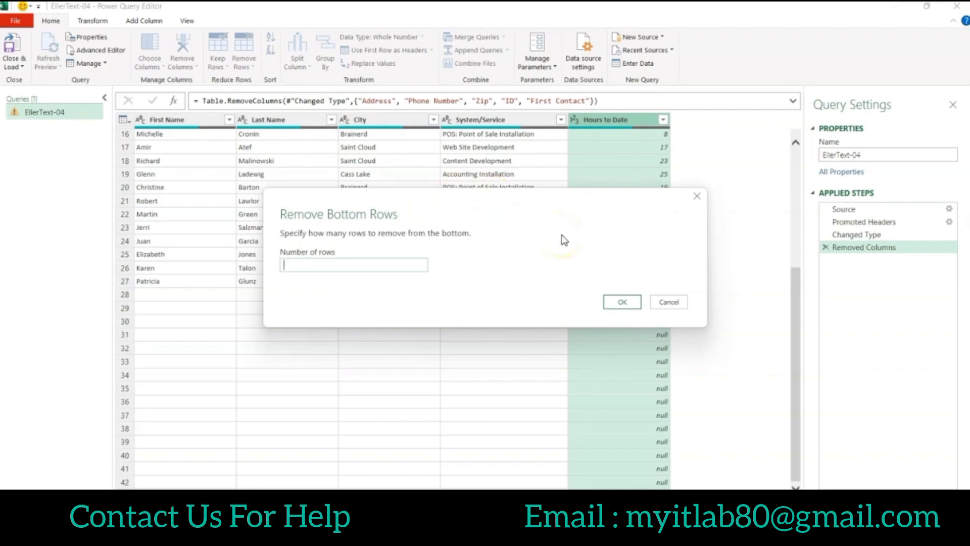
type("16")
key("Return")
left_click(617, 301)
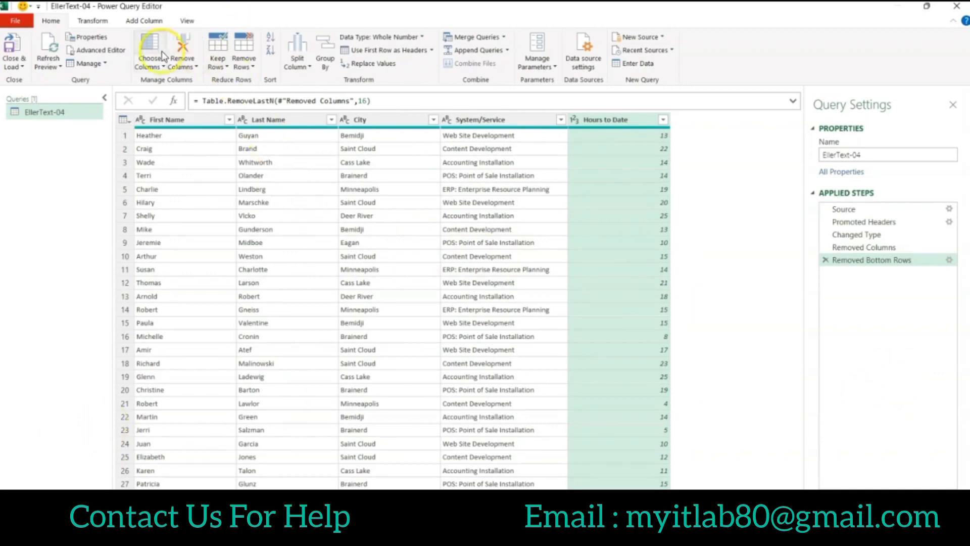
Close the query and load it as a table into the existing worksheet at cell A4.
left_click(21, 67)
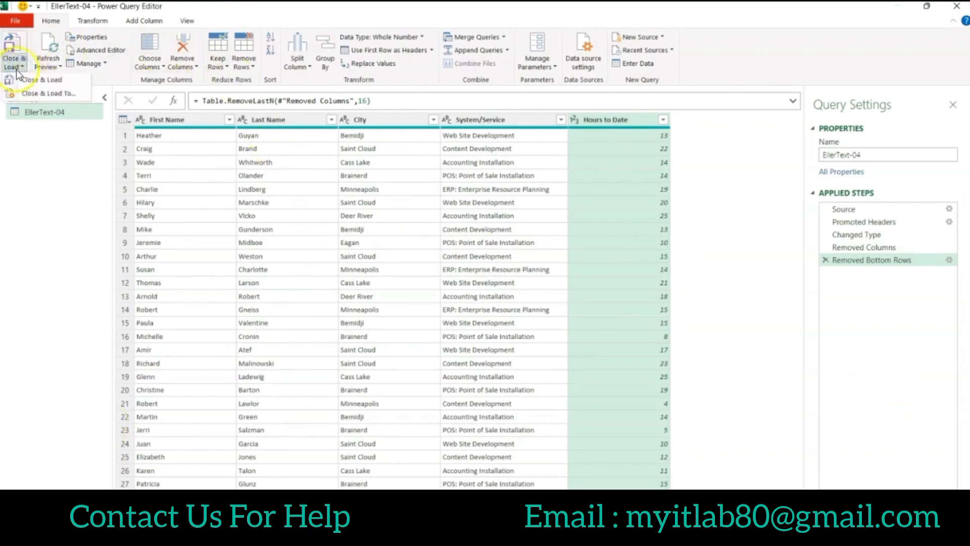
left_click(17, 72)
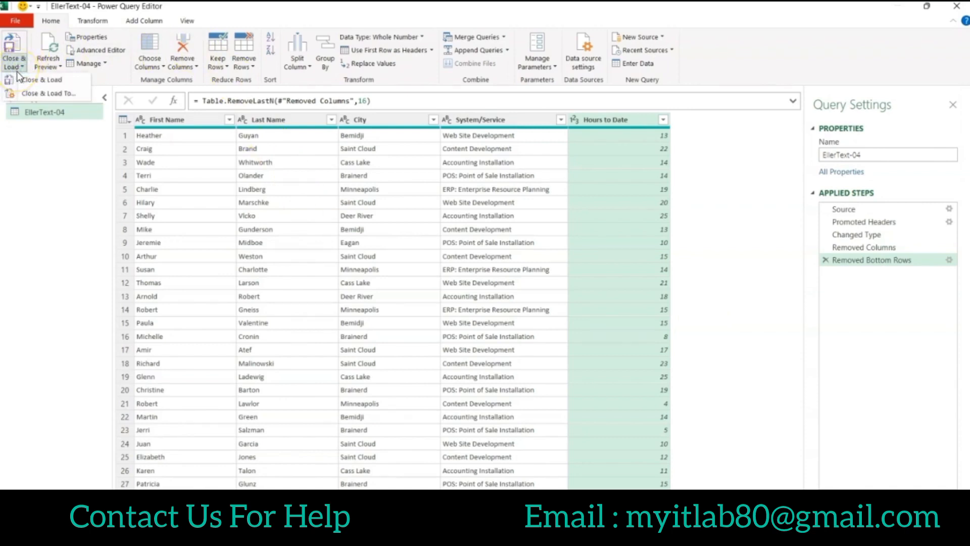
left_click(34, 94)
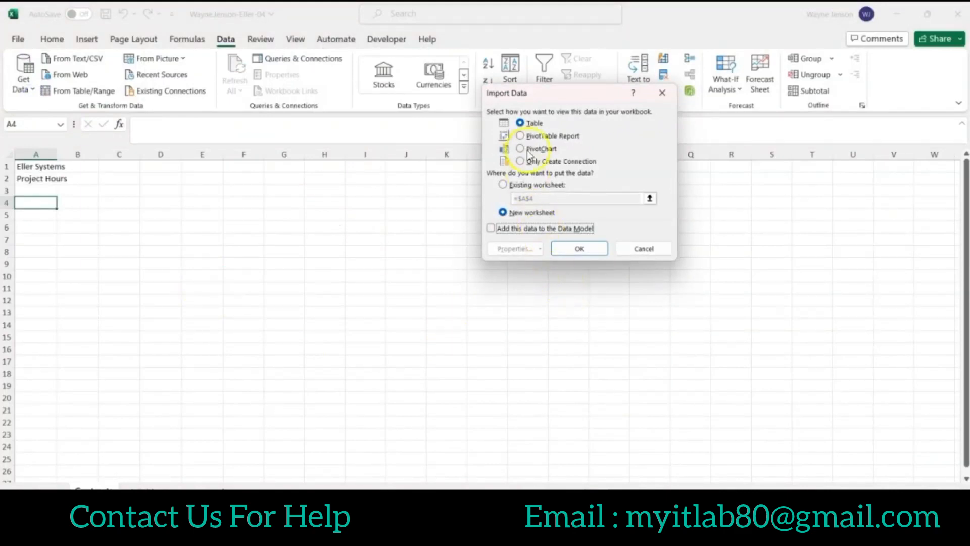
left_click(503, 184)
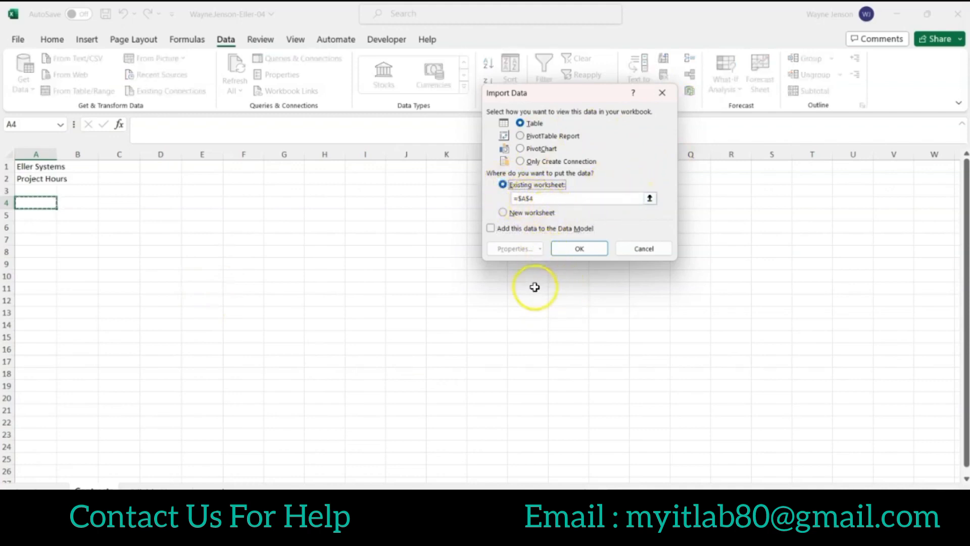
left_click(580, 248)
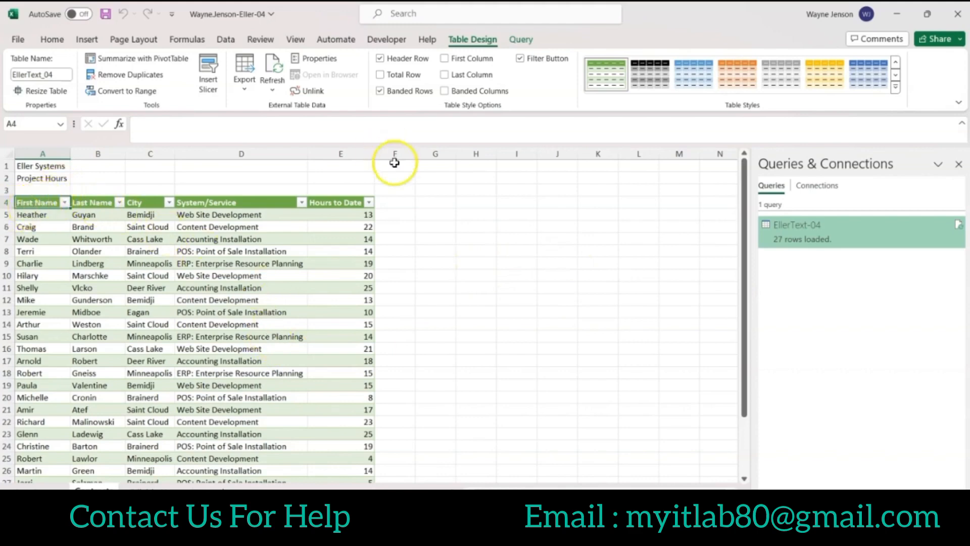
Add a Fees column headed in F4, and enter a formula in F5 that multiplies Hours to Date by 225.
left_click(394, 203)
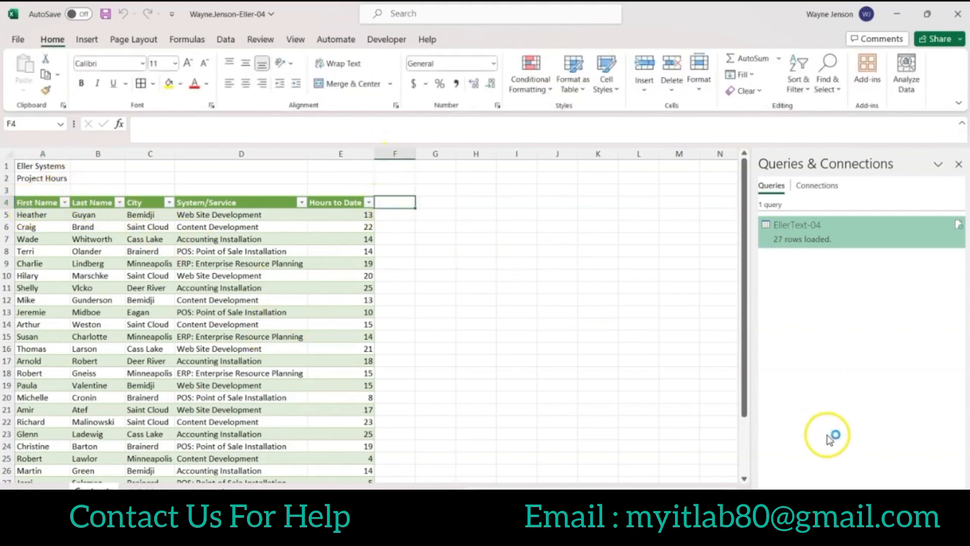
type("Fees")
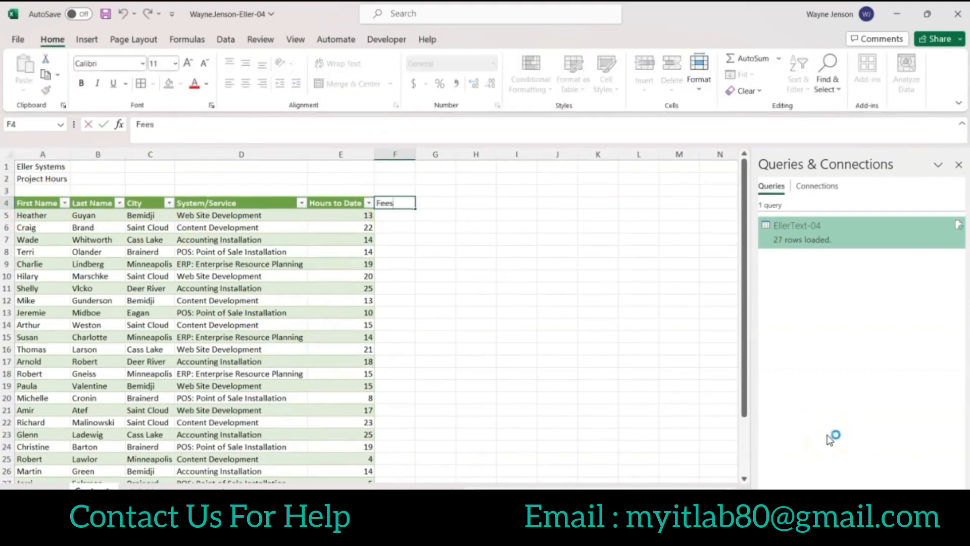
key("Return")
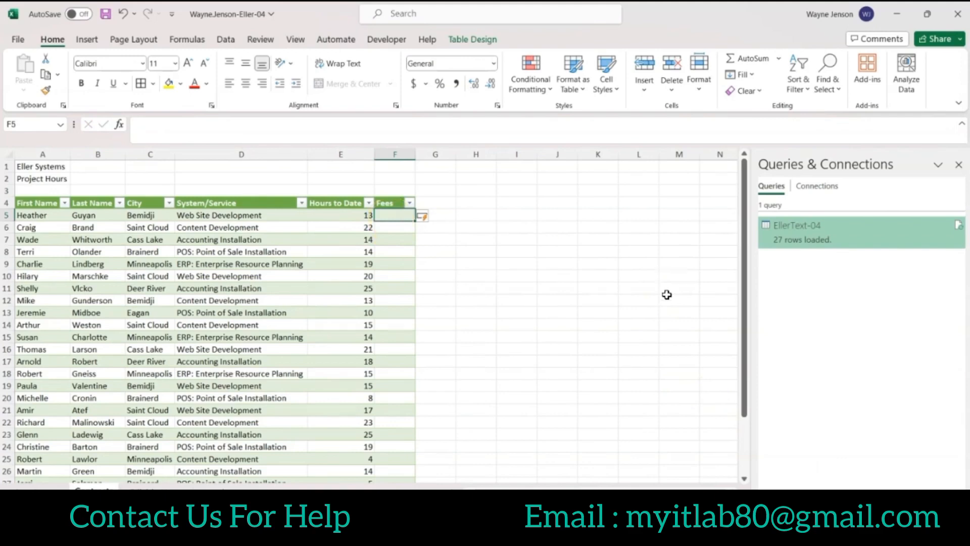
type("=")
left_click(339, 213)
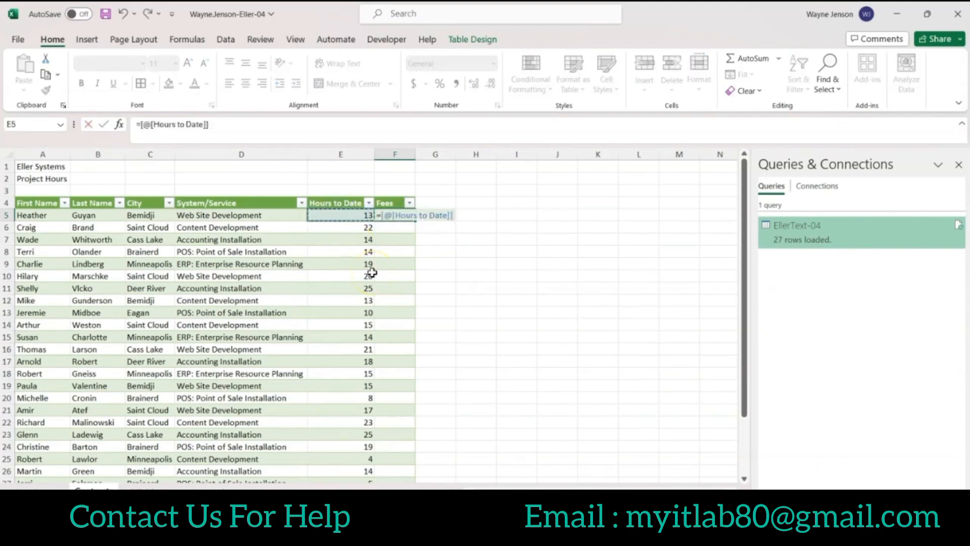
type("*")
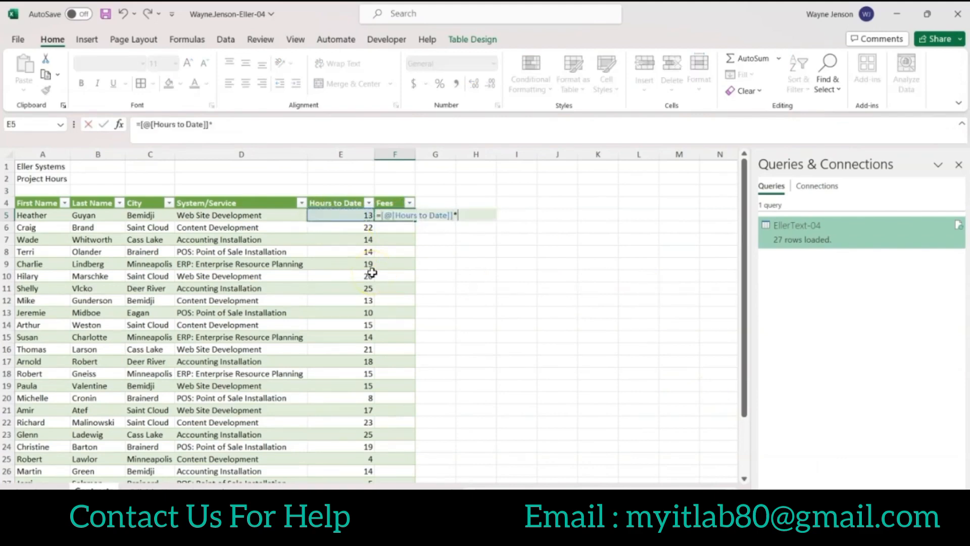
type("225")
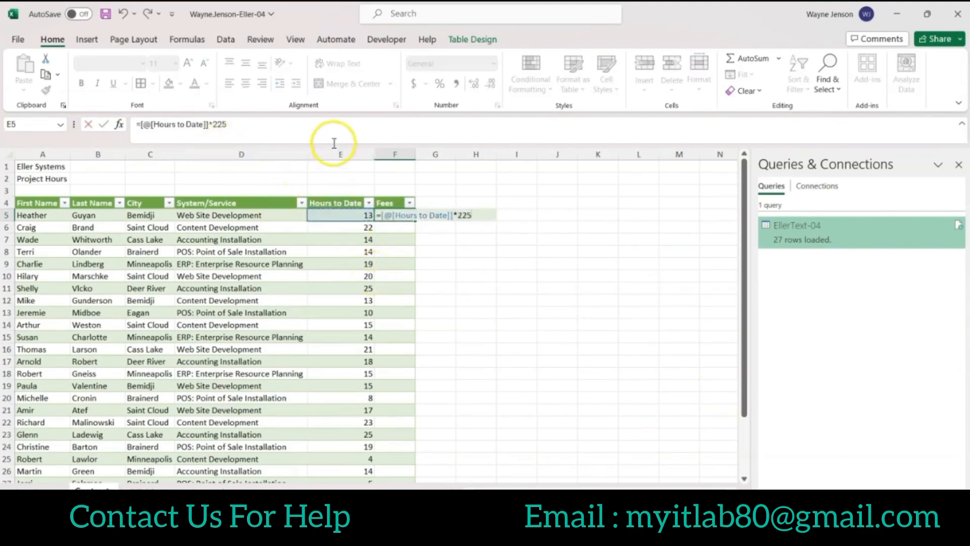
key("Return")
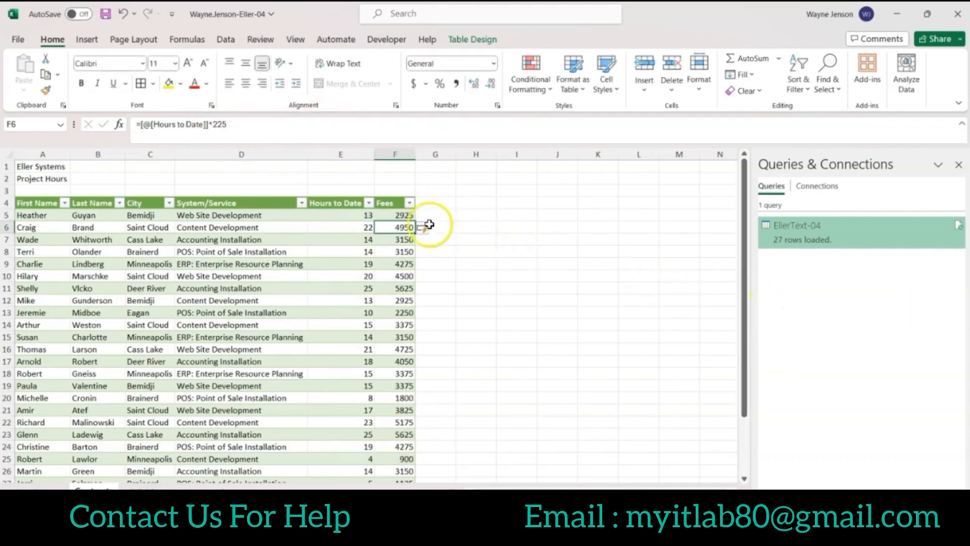
Format the Fees values in F5:F31 as Currency with the $ symbol and 0 decimal places.
left_click_drag(401, 215, 390, 462)
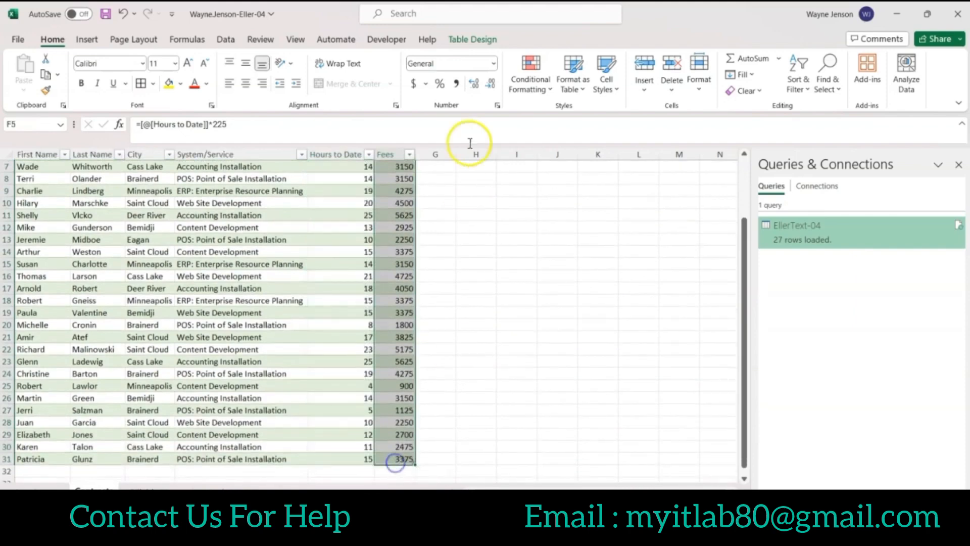
left_click(497, 106)
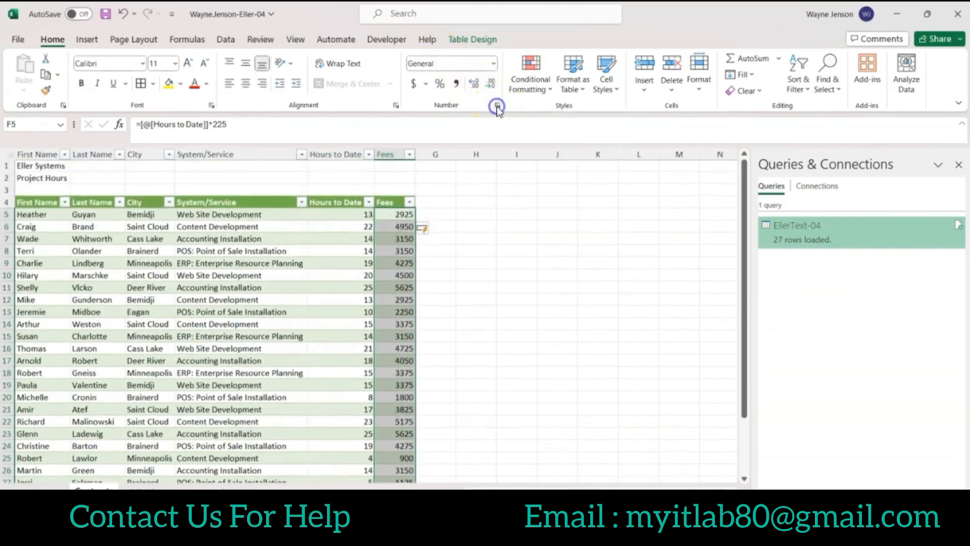
left_click(435, 83)
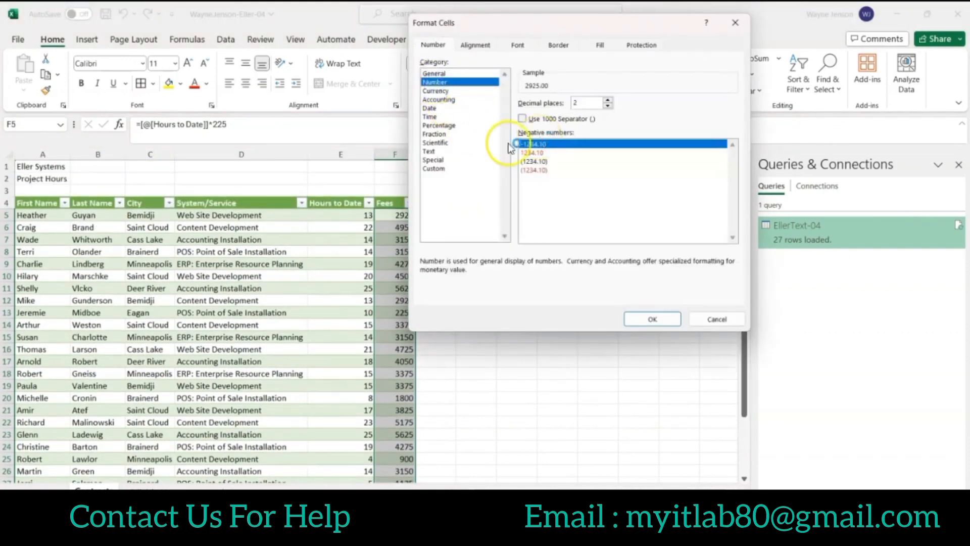
left_click(437, 91)
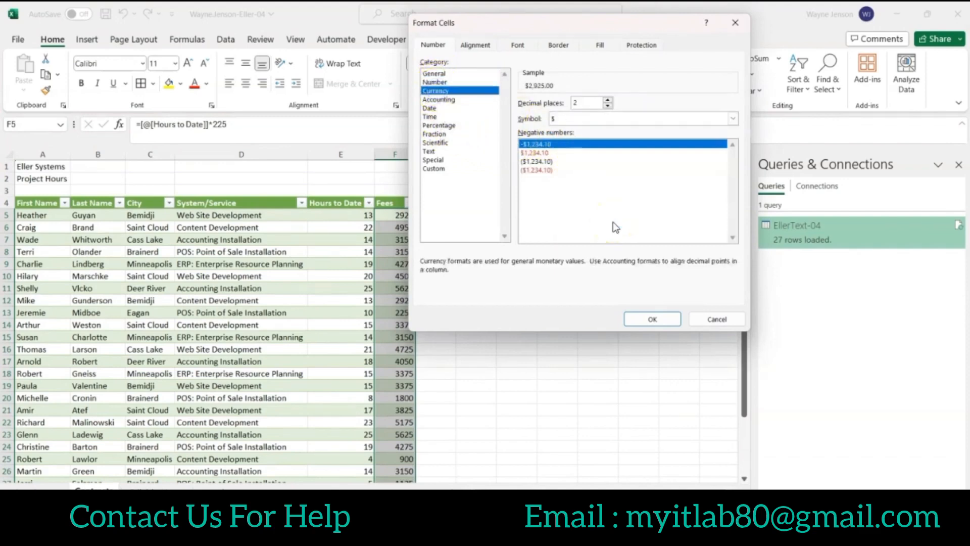
left_click(608, 107)
left_click(608, 106)
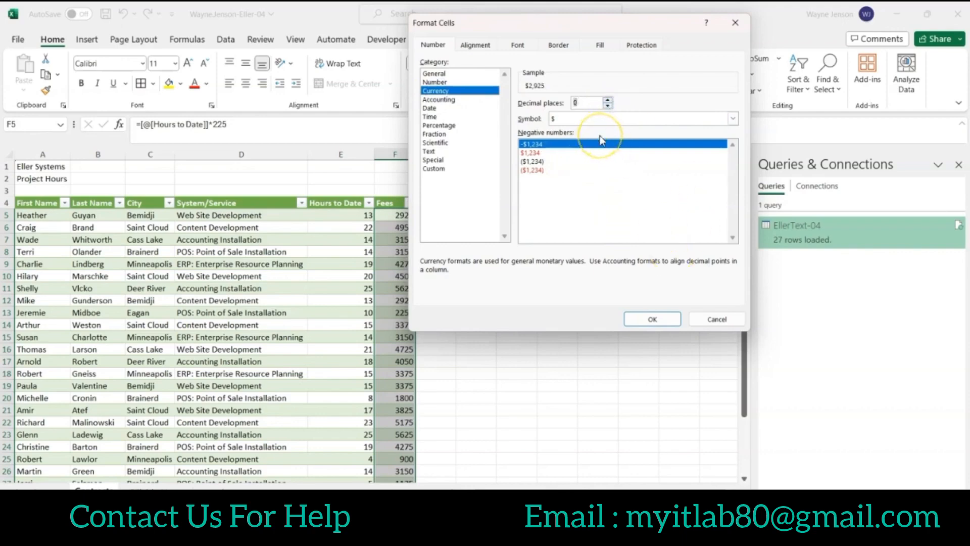
left_click(651, 319)
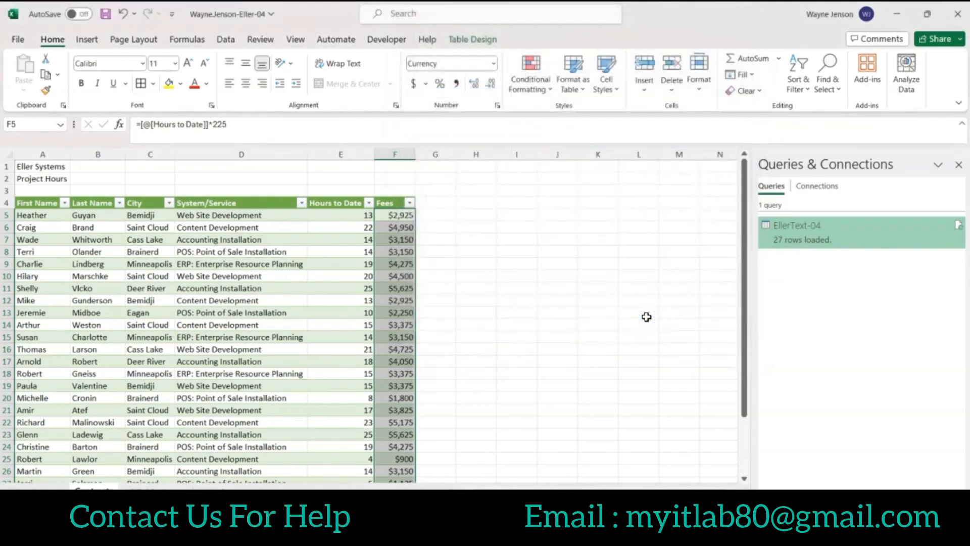